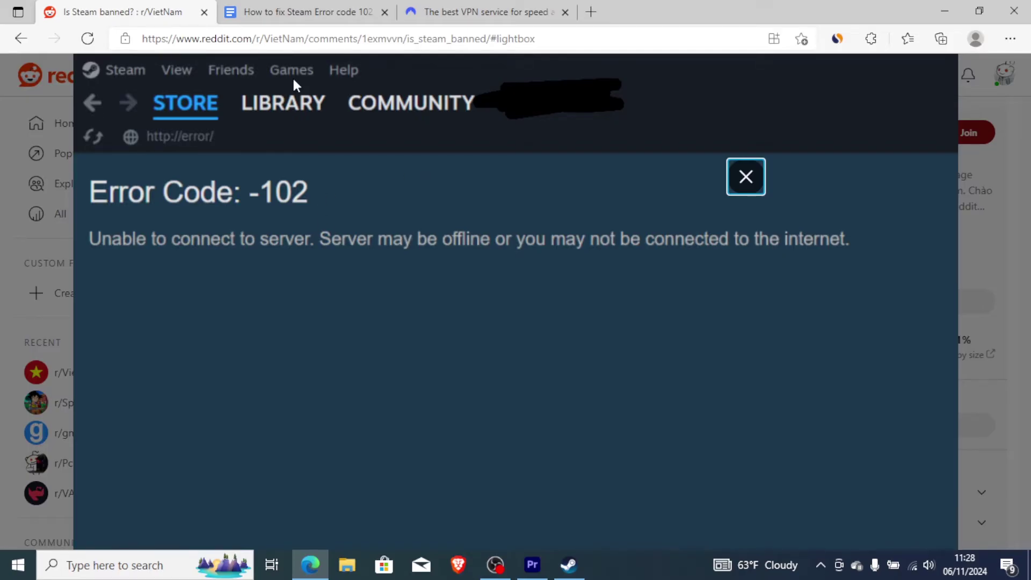
- View the Exit Steam option in the background Steam icon's menu among the hidden notification icons, then dismiss it
{"action": "left_click", "coordinate": [298, 10]}
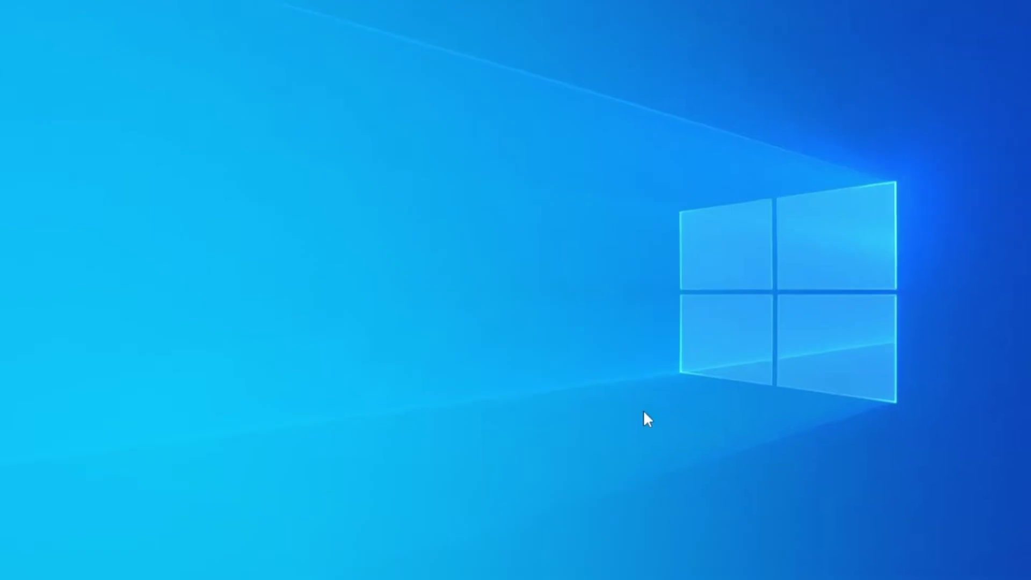
{"action": "left_click", "coordinate": [822, 568]}
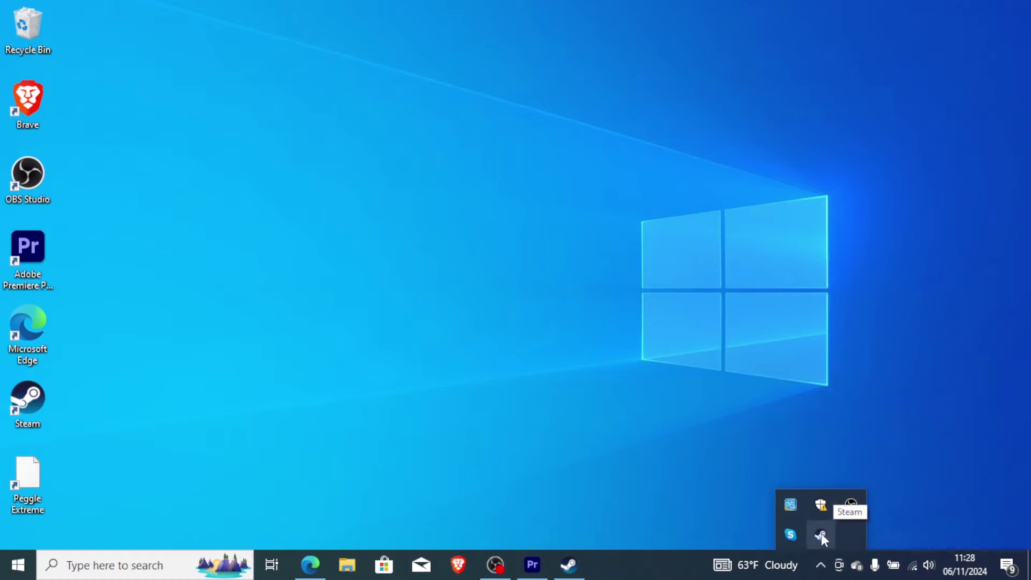
{"action": "right_click", "coordinate": [820, 535]}
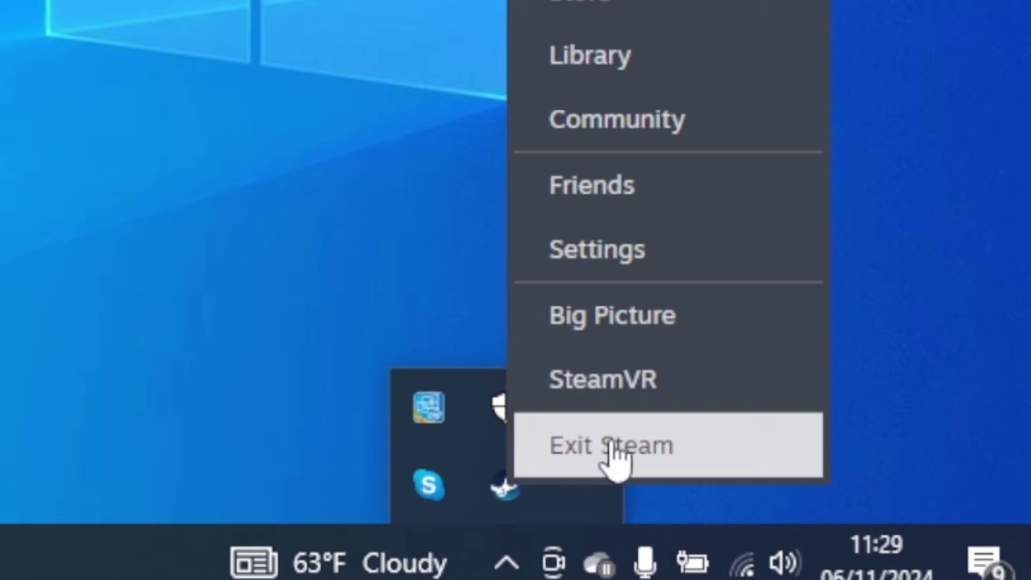
{"action": "left_click", "coordinate": [97, 260]}
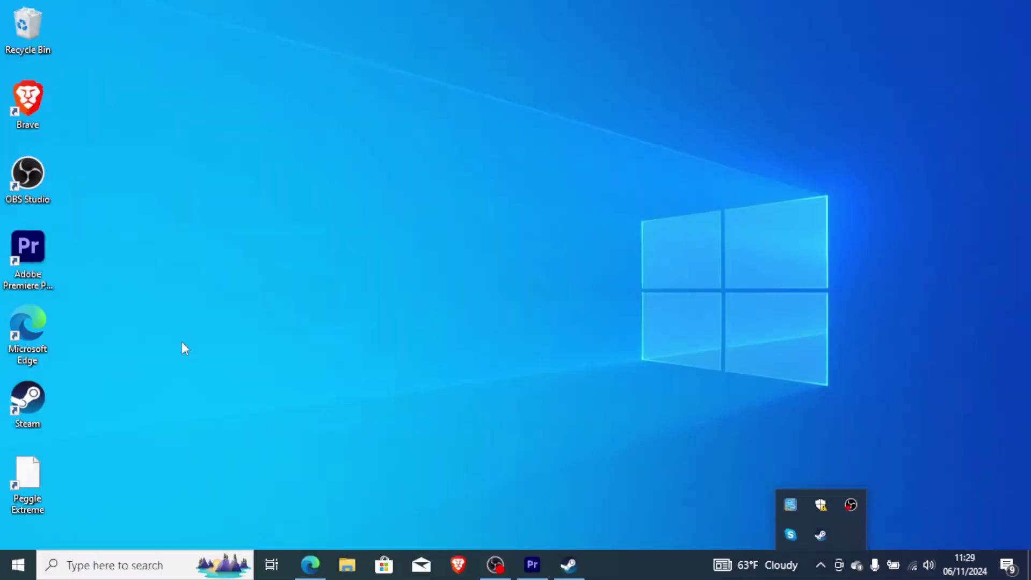
{"action": "left_click", "coordinate": [262, 408]}
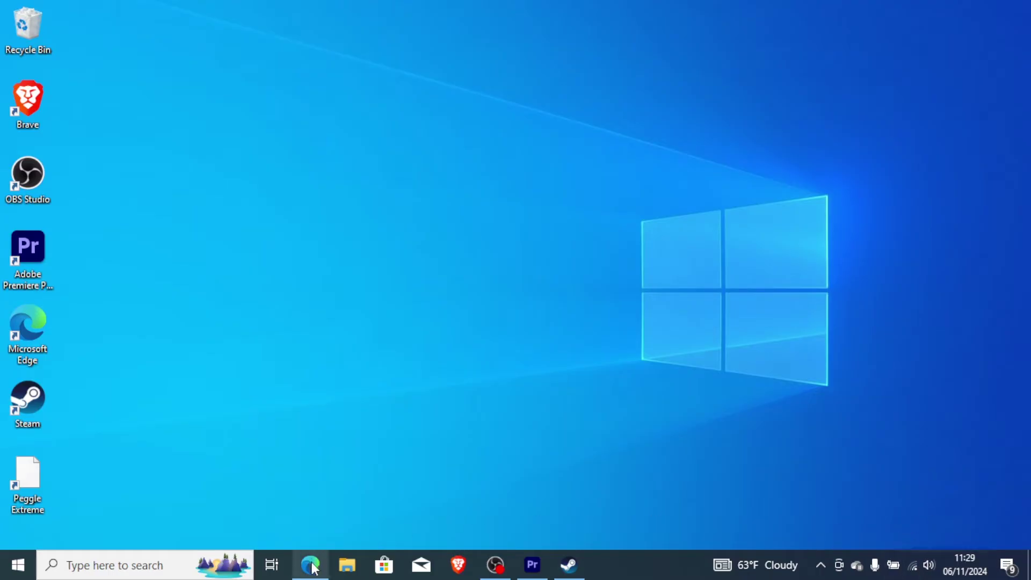
- Examine the Steam error 102 guide in Edge alongside the Reddit error screenshot, reading down to the public DNS addresses
{"action": "left_click", "coordinate": [312, 489]}
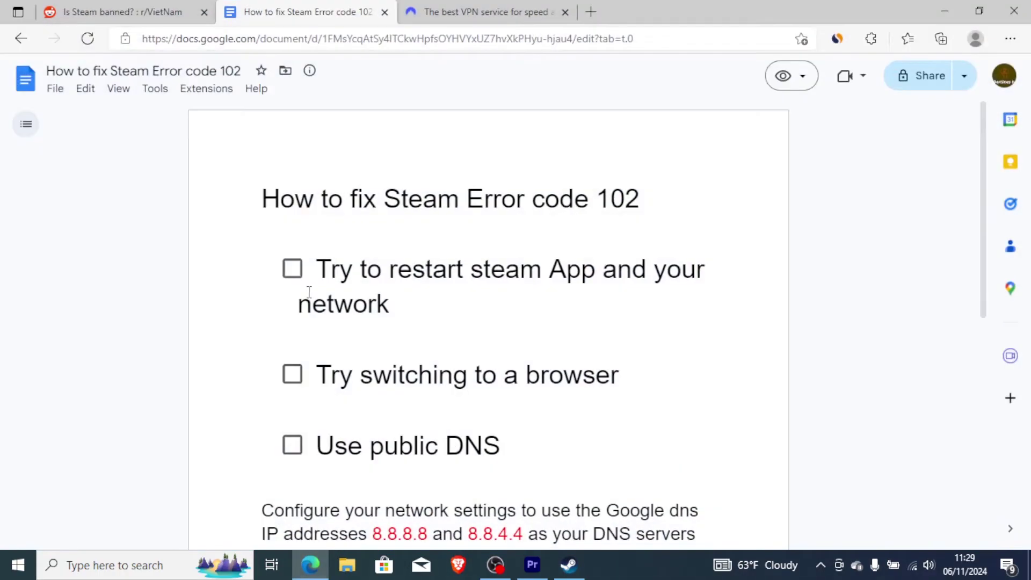
{"action": "left_click", "coordinate": [125, 6]}
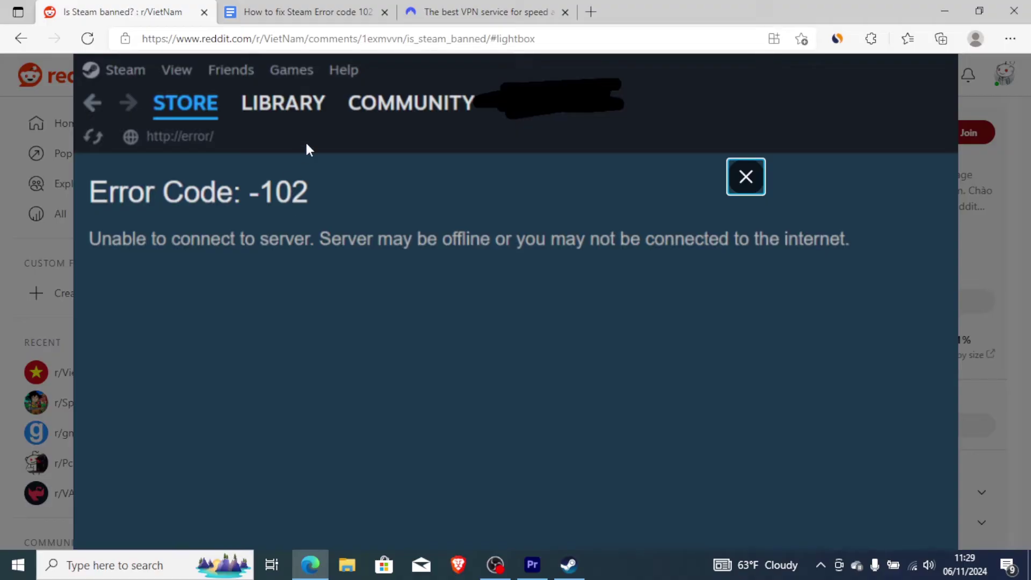
{"action": "left_click", "coordinate": [301, 12]}
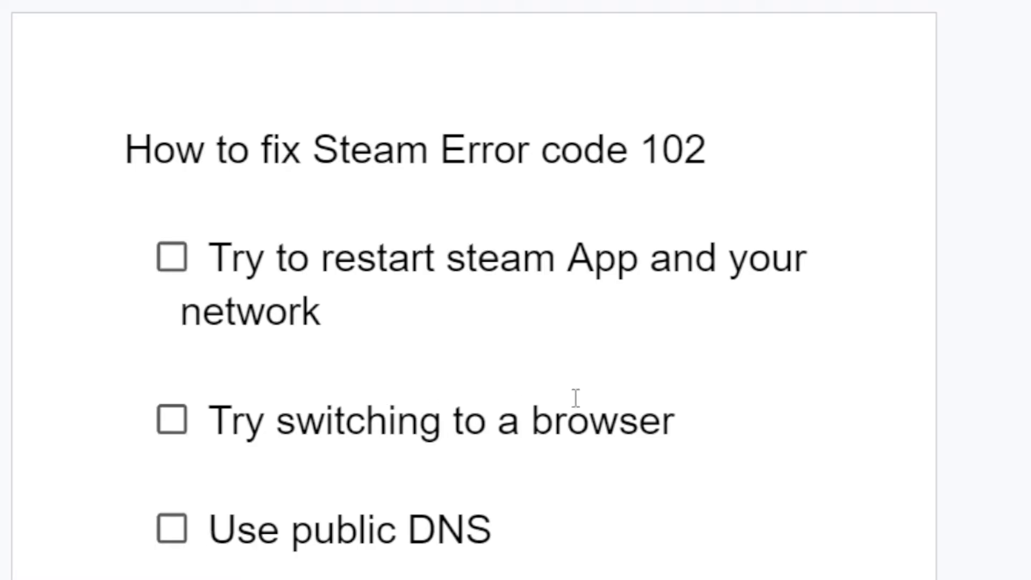
{"action": "scroll", "coordinate": [486, 408], "scroll_direction": "down", "scroll_amount": 3}
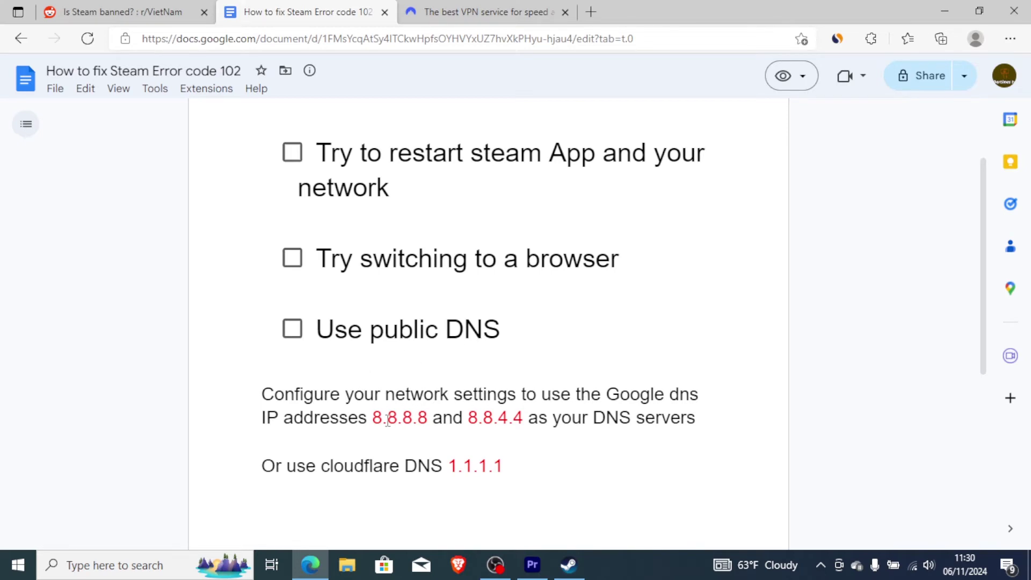
{"action": "left_click_drag", "start_coordinate": [376, 419], "coordinate": [442, 416]}
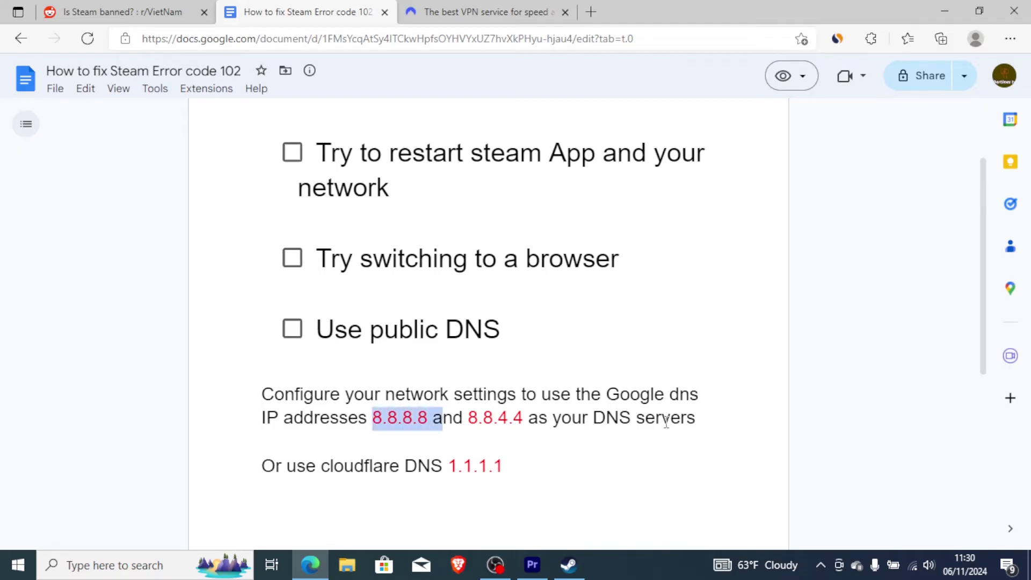
{"action": "left_click", "coordinate": [577, 419]}
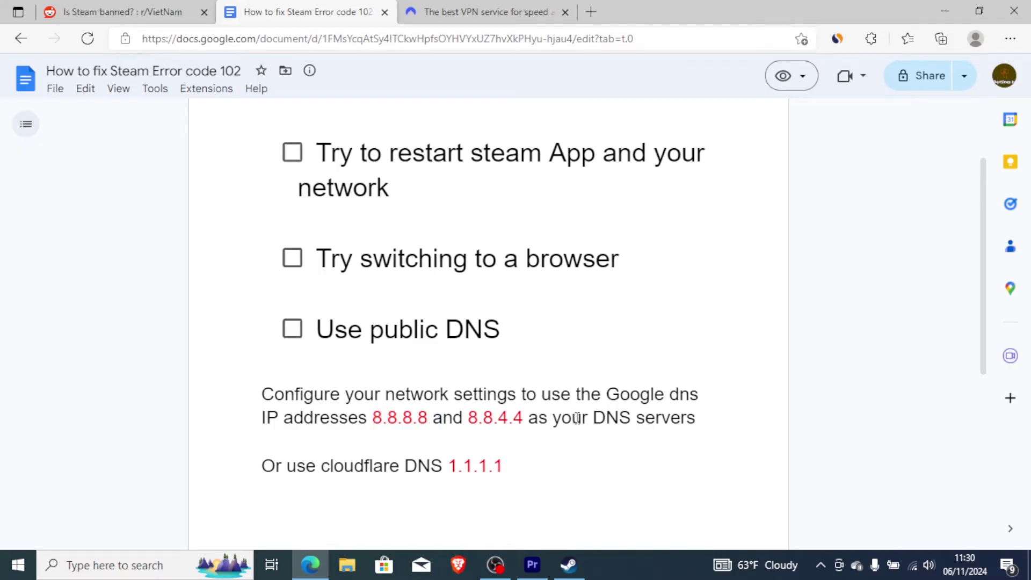
- Minimize the browser, search Windows for the Settings app and open it
{"action": "left_click", "coordinate": [936, 7]}
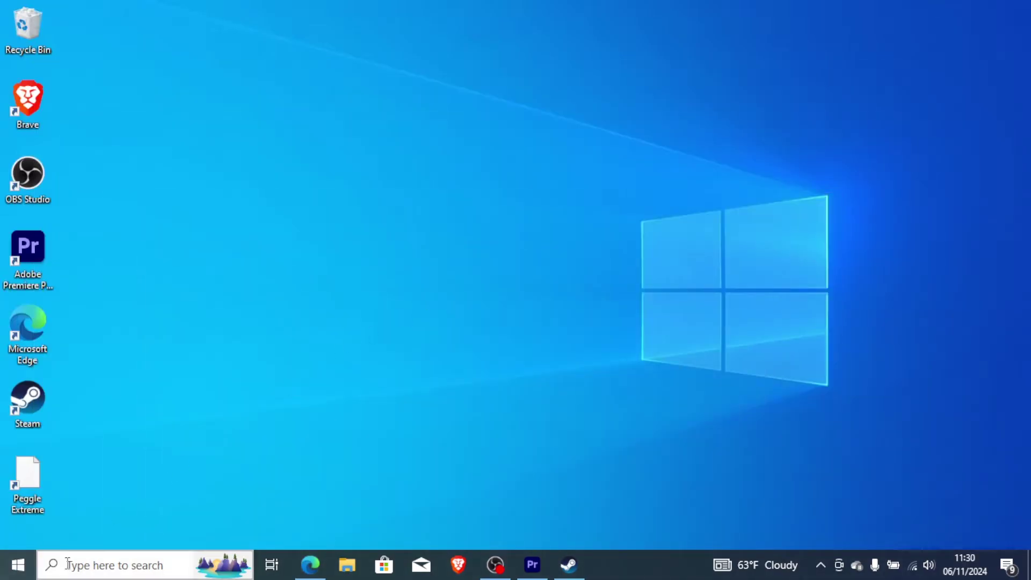
{"action": "left_click", "coordinate": [97, 574]}
{"action": "type", "text": "s"}
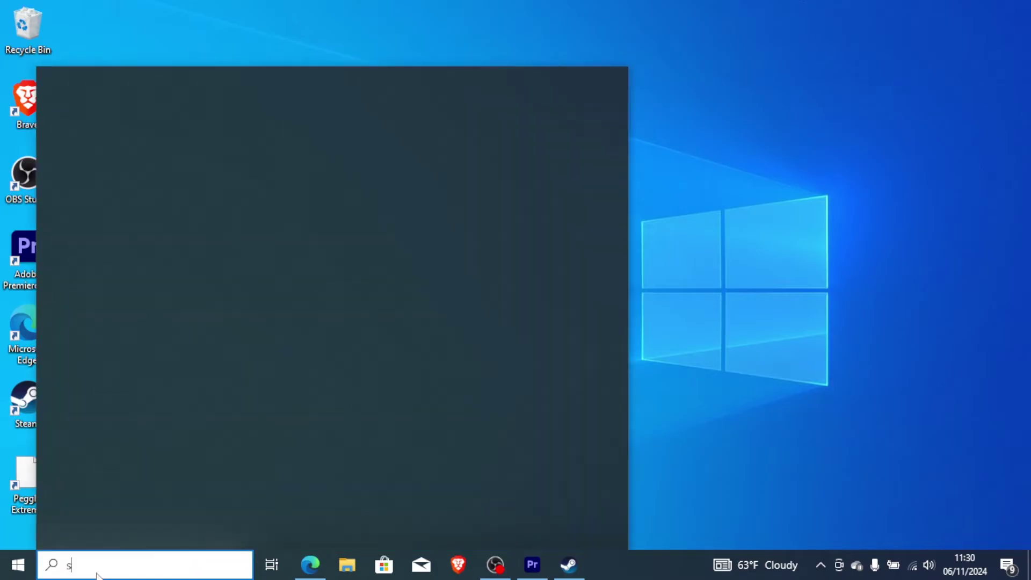
{"action": "type", "text": "etti"}
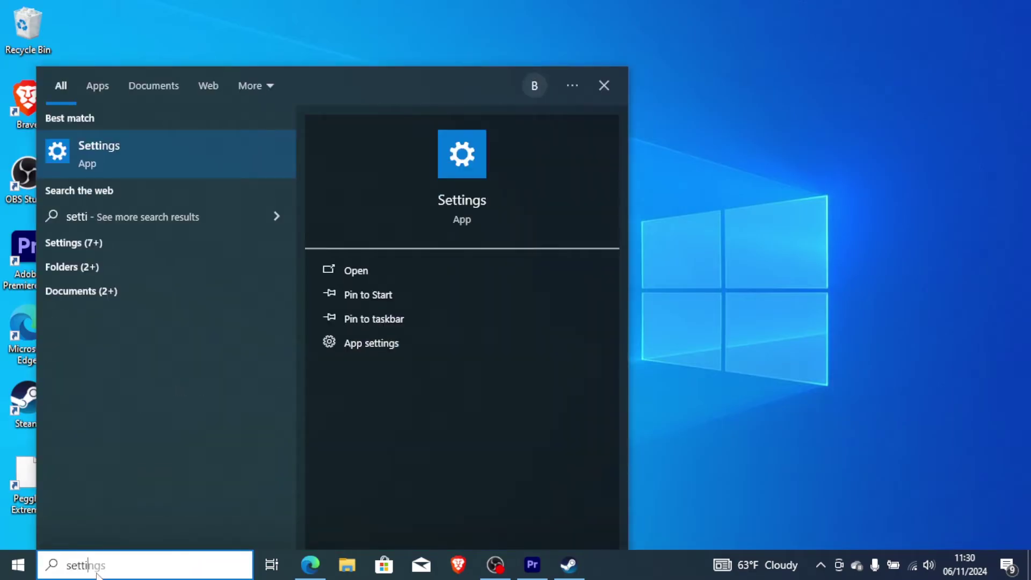
{"action": "left_click", "coordinate": [367, 272]}
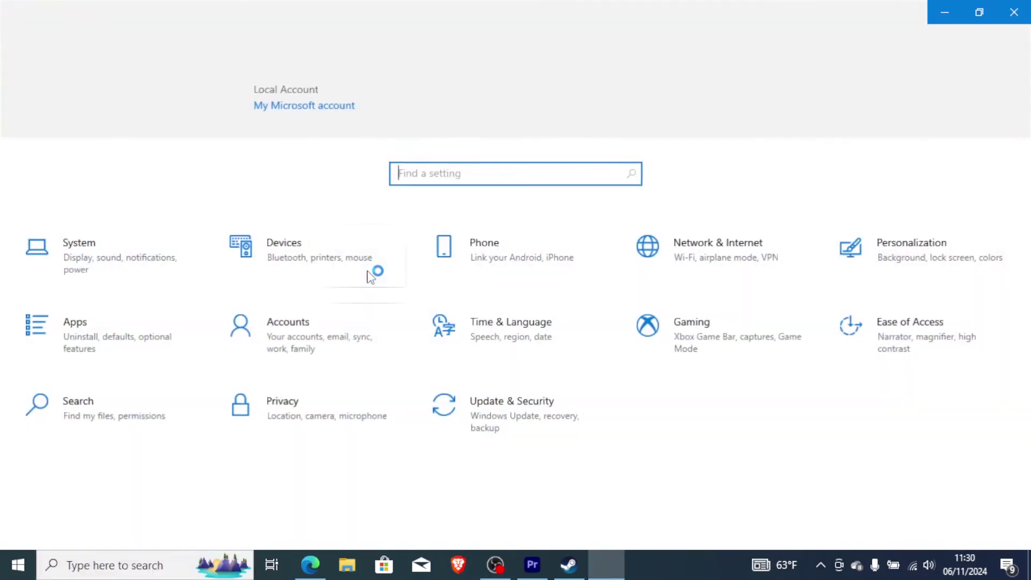
- Open the network adapter options from the Network & Internet settings
{"action": "left_click", "coordinate": [738, 258]}
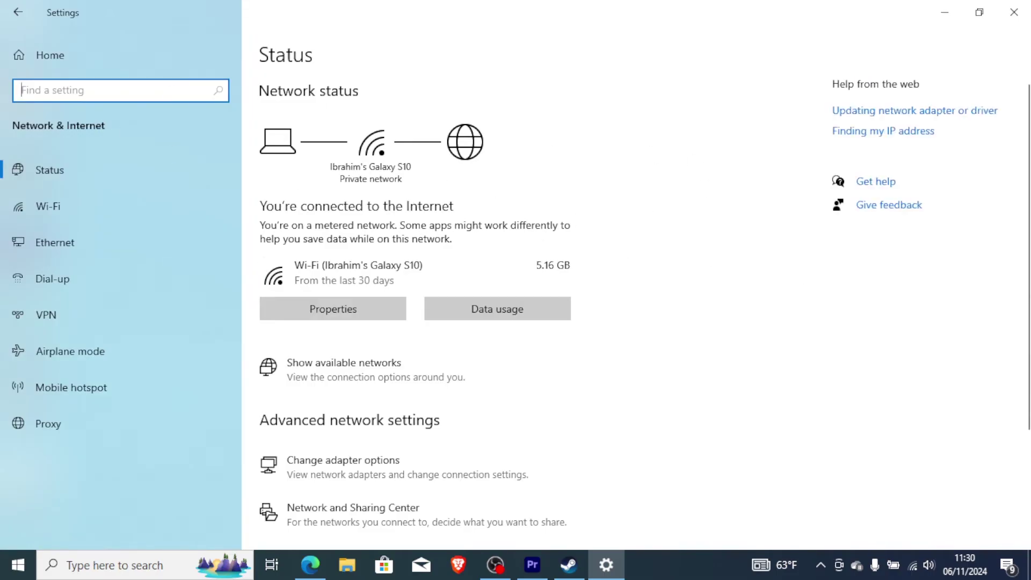
{"action": "scroll", "coordinate": [1010, 268], "scroll_direction": "down", "scroll_amount": 3}
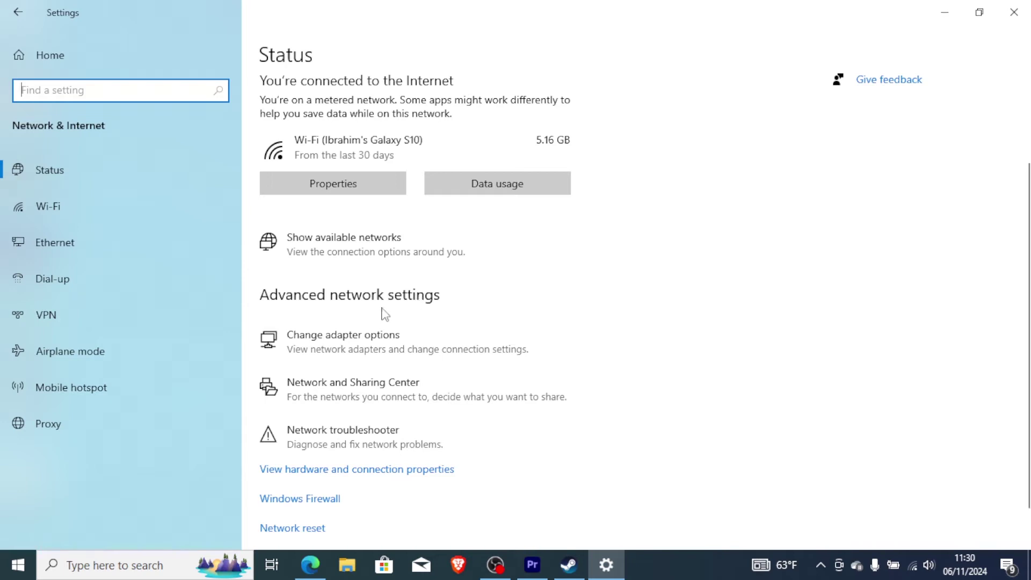
{"action": "left_click", "coordinate": [383, 351]}
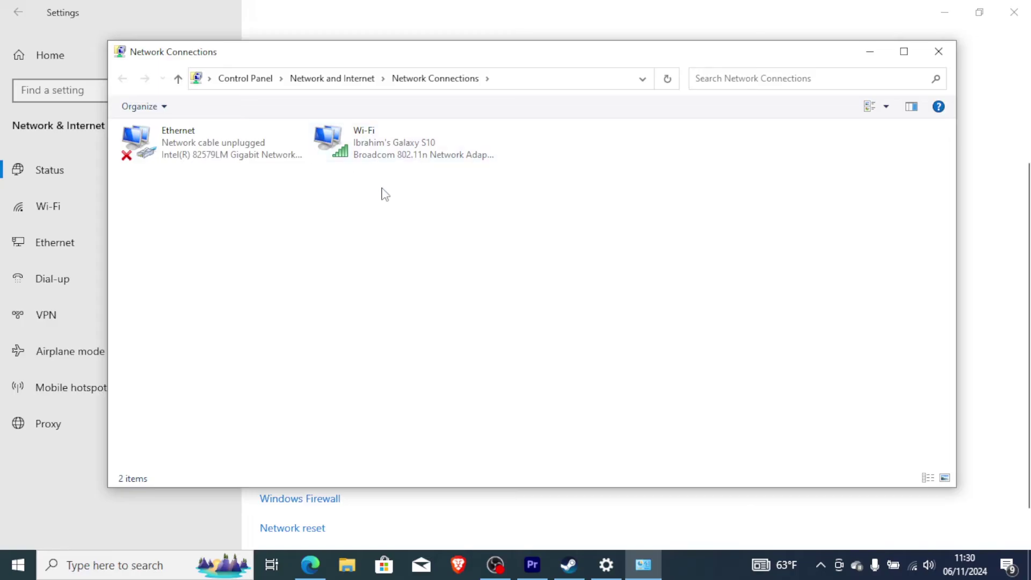
- Open the Internet Protocol Version 4 (TCP/IPv4) properties of the Wi-Fi adapter
{"action": "right_click", "coordinate": [387, 155]}
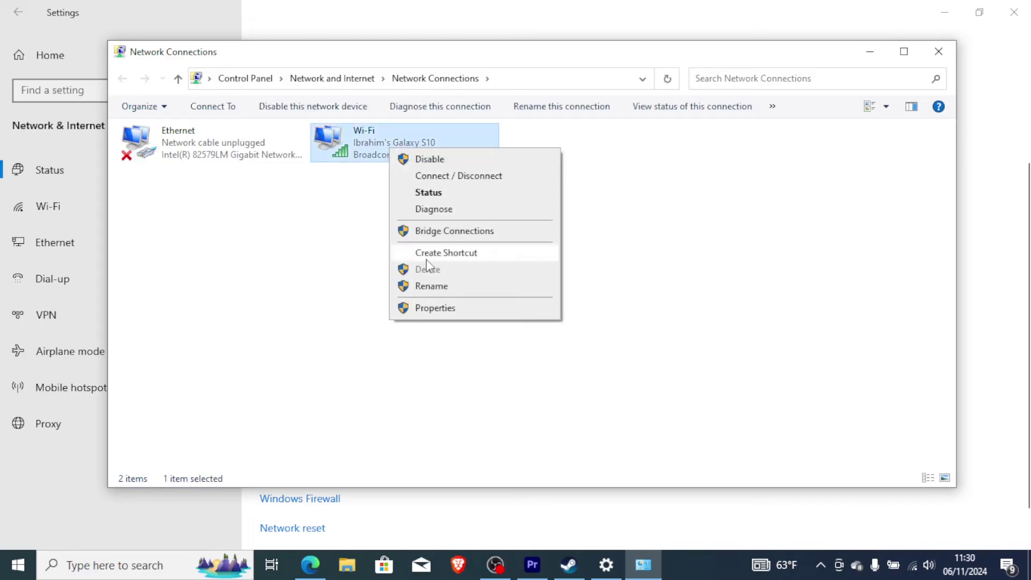
{"action": "left_click", "coordinate": [436, 309]}
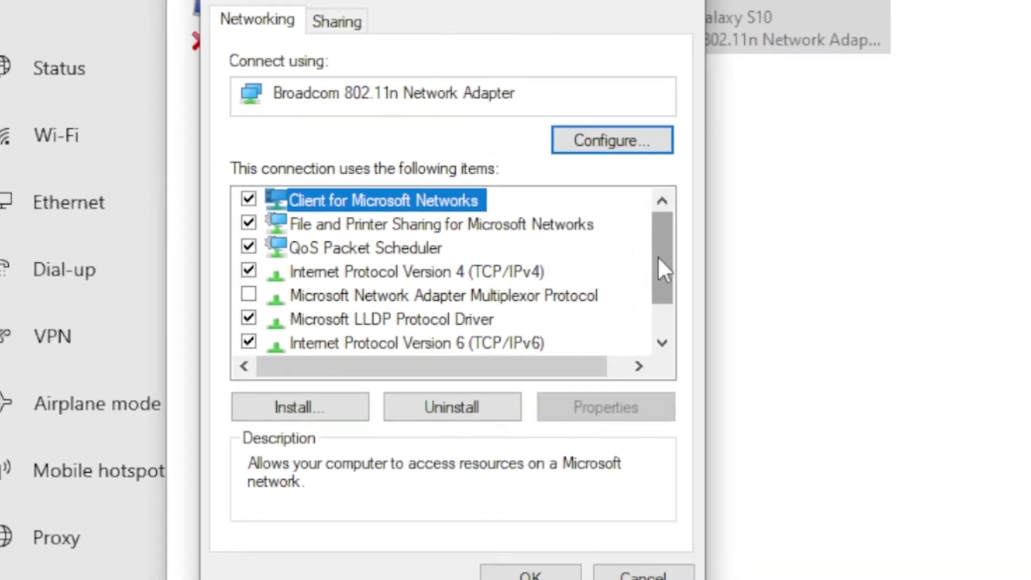
{"action": "left_click", "coordinate": [431, 273]}
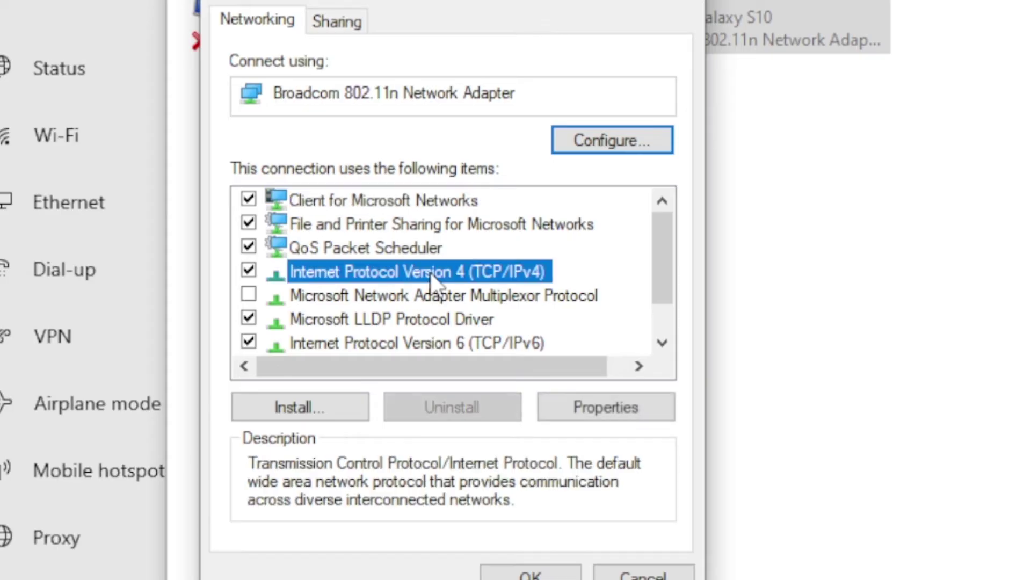
{"action": "left_click", "coordinate": [617, 414]}
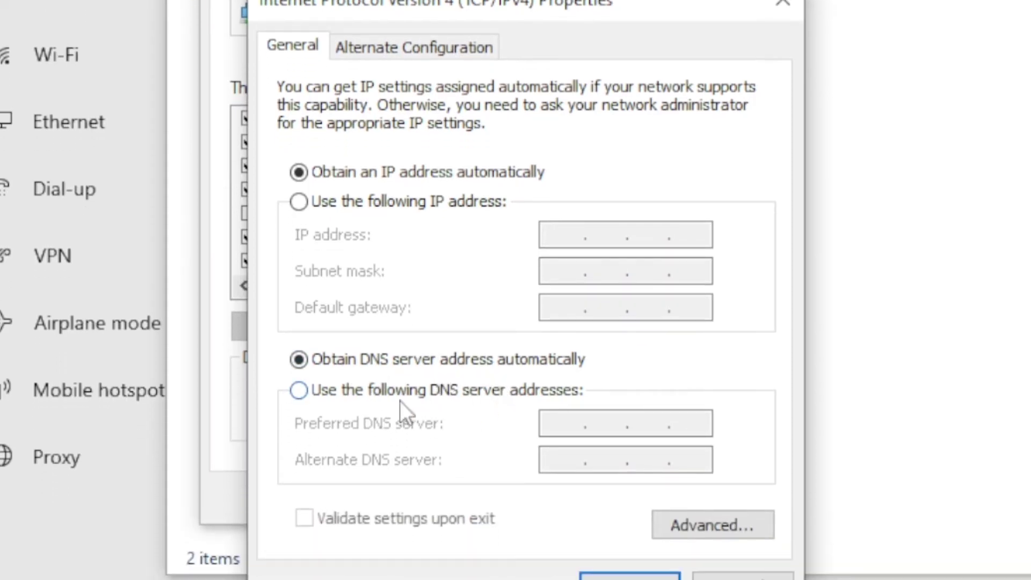
- Enable manual DNS server addresses and set the preferred DNS server to 8.8.8.8, copied from the guide
{"action": "left_click", "coordinate": [301, 396]}
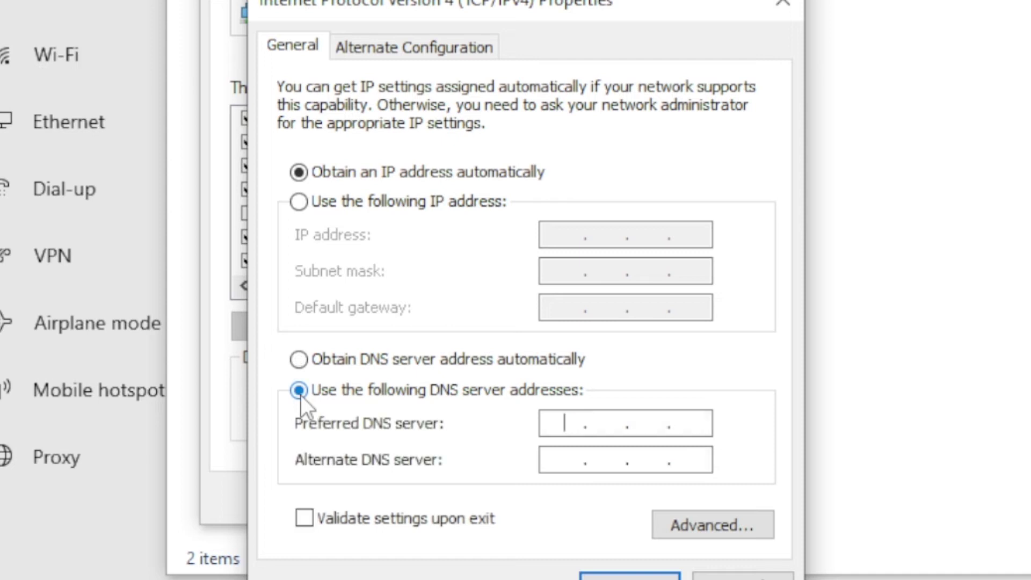
{"action": "left_click_drag", "start_coordinate": [525, 11], "coordinate": [714, 0]}
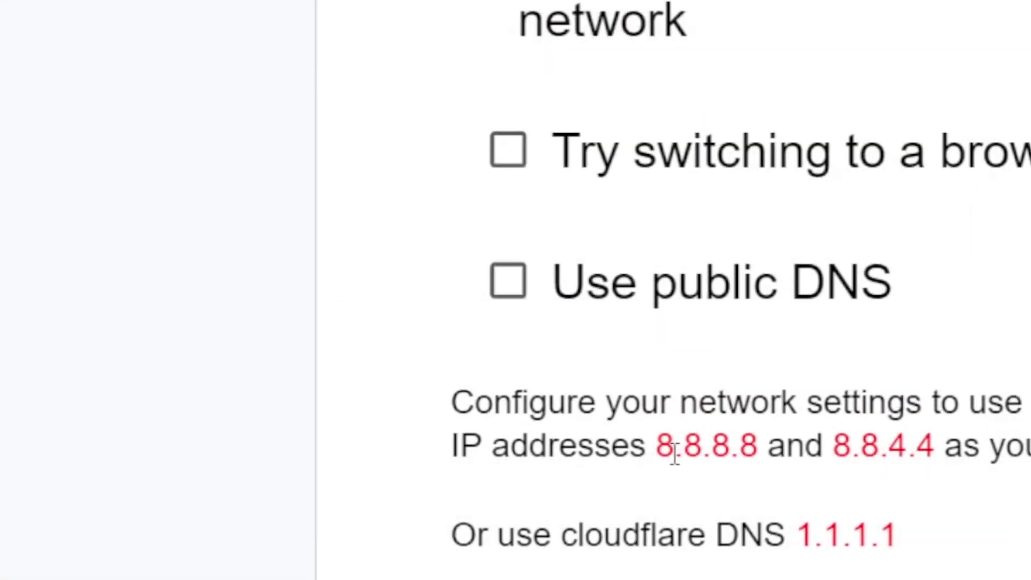
{"action": "left_click_drag", "start_coordinate": [655, 456], "coordinate": [766, 454]}
{"action": "right_click", "coordinate": [705, 451]}
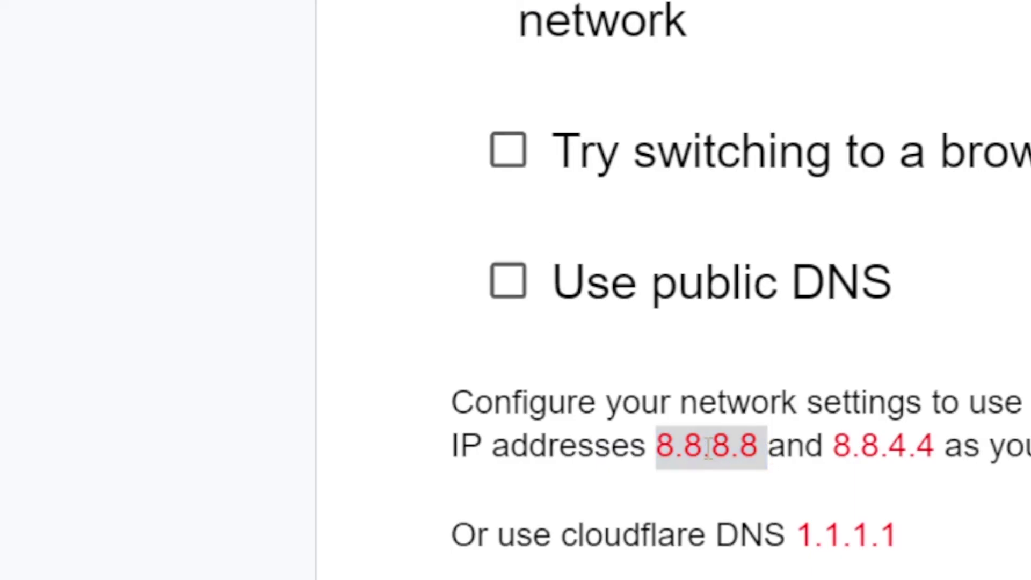
{"action": "left_click", "coordinate": [758, 480]}
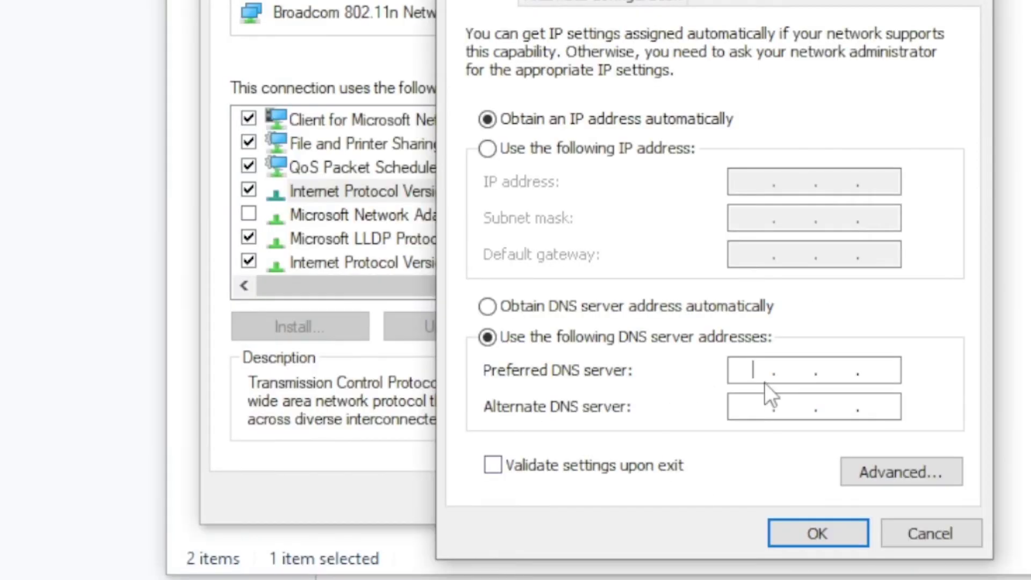
{"action": "key", "text": "ctrl+v"}
- Copy 8.8.4.4 from the guide and enter it as the alternate DNS server
{"action": "key", "text": "alt+Tab"}
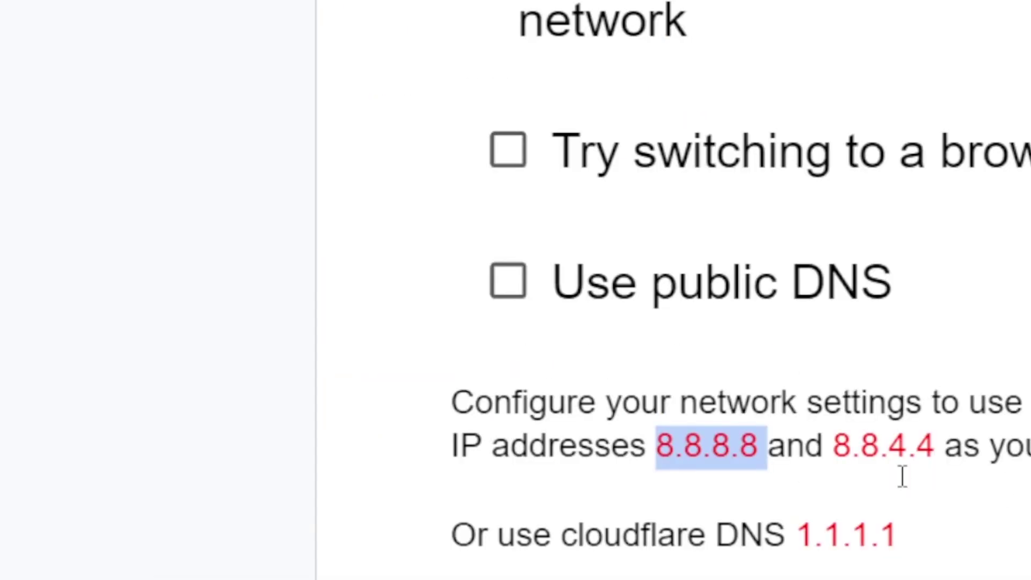
{"action": "left_click_drag", "start_coordinate": [836, 449], "coordinate": [941, 448]}
{"action": "right_click", "coordinate": [917, 450]}
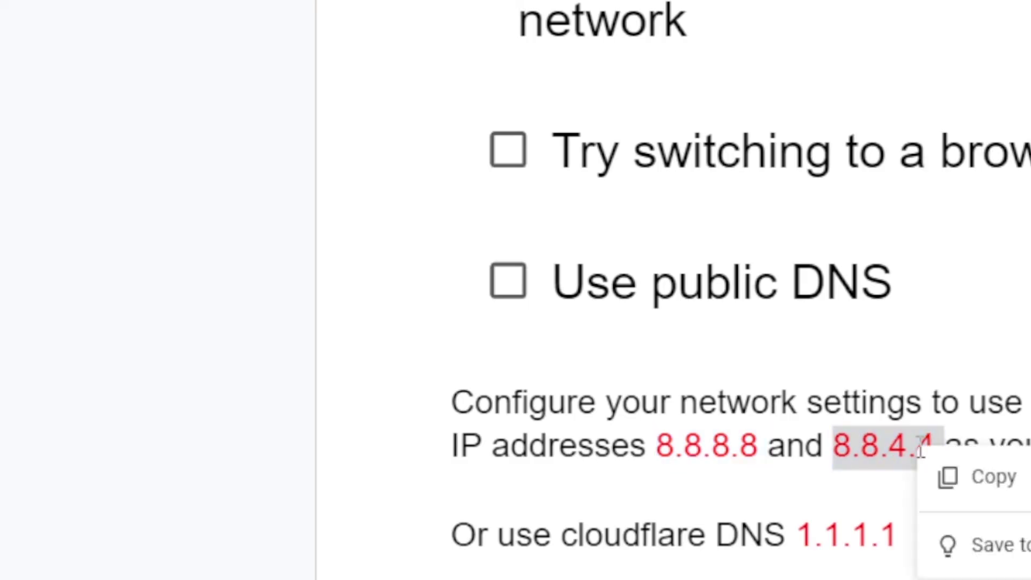
{"action": "left_click", "coordinate": [957, 490]}
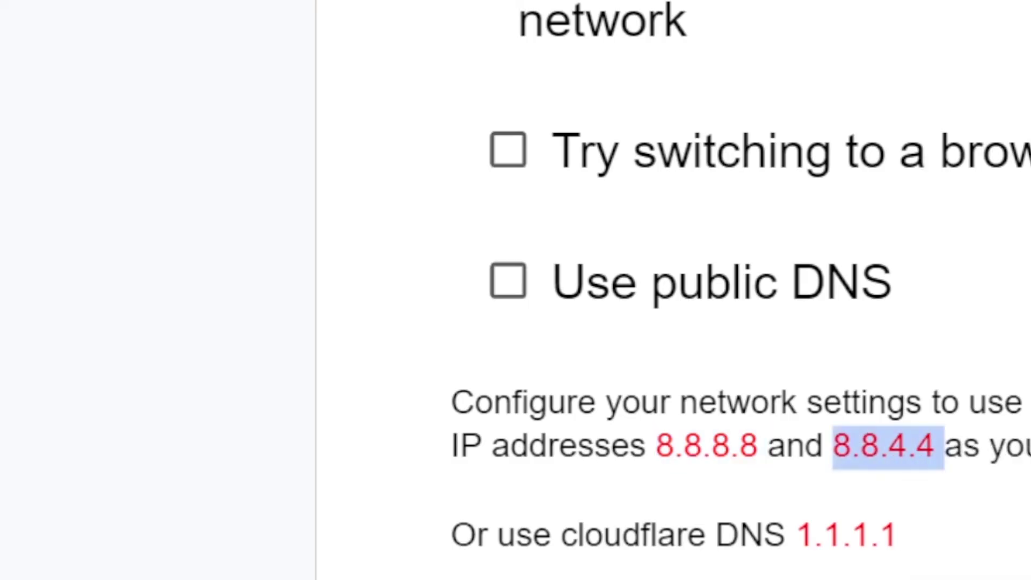
{"action": "key", "text": "alt+Tab"}
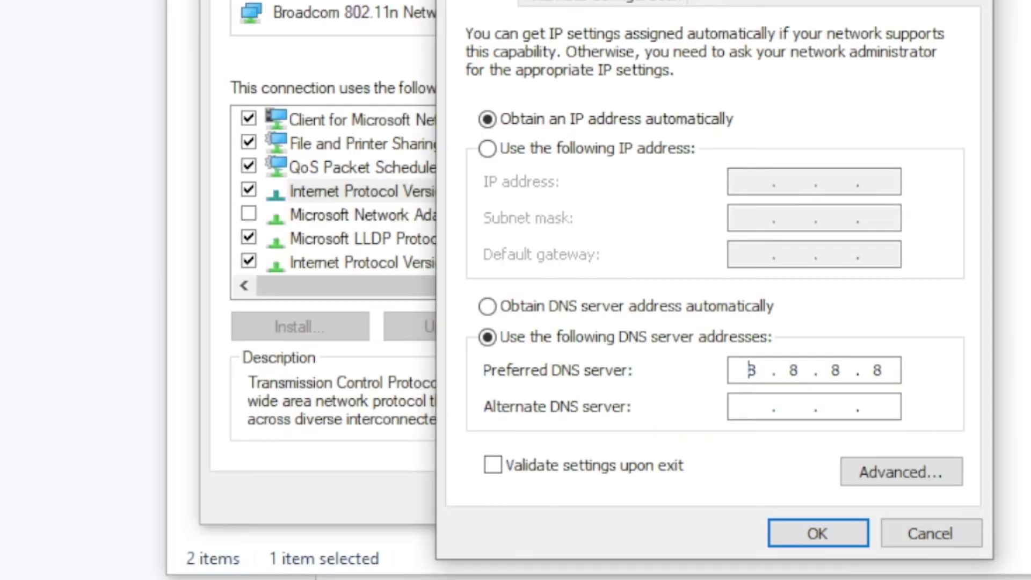
{"action": "left_click", "coordinate": [753, 414]}
{"action": "key", "text": "ctrl+v"}
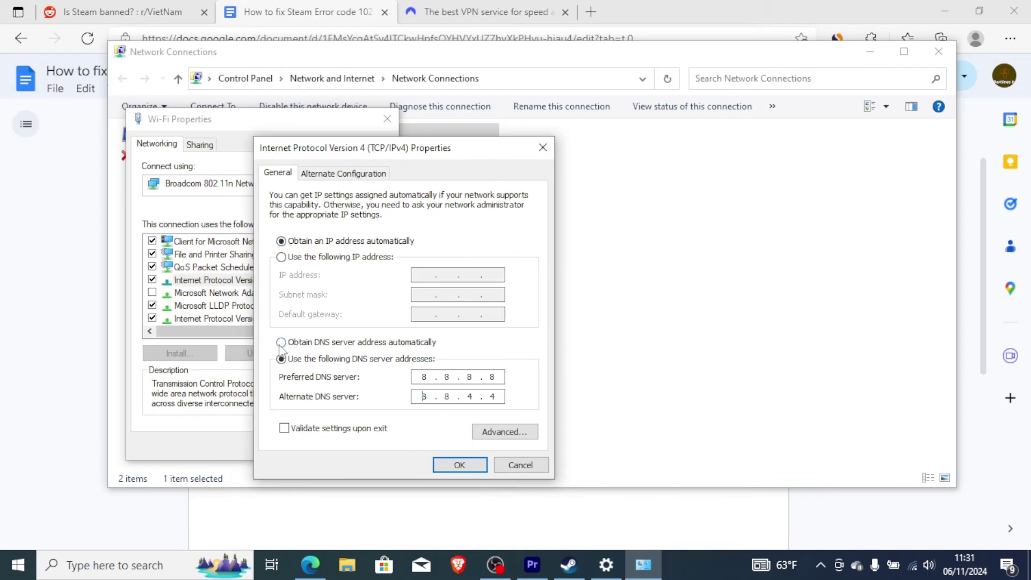
- Switch back to obtaining the DNS server address automatically and close the IPv4, Wi-Fi and Network Connections windows without saving
{"action": "left_click", "coordinate": [281, 342]}
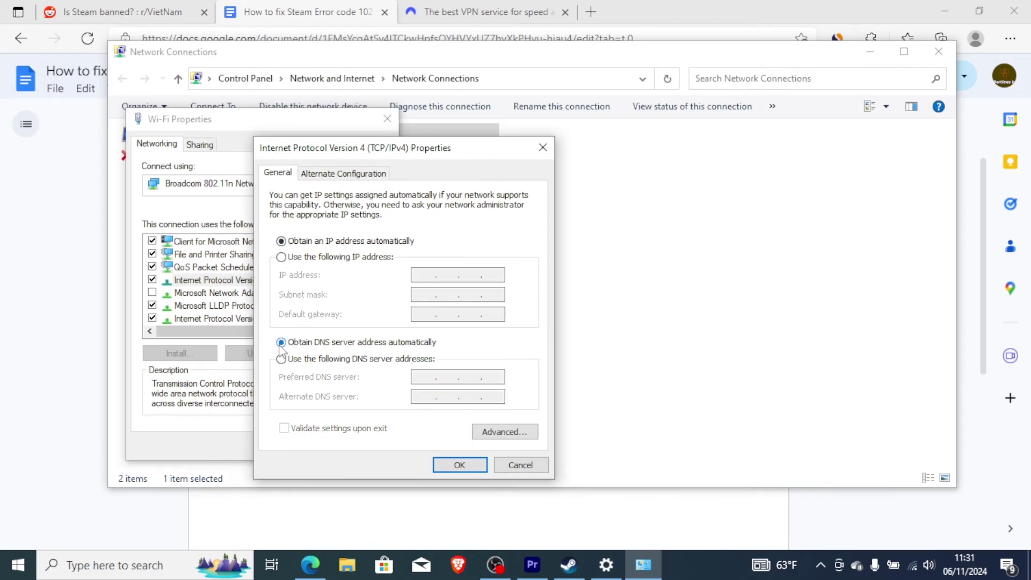
{"action": "left_click", "coordinate": [543, 147]}
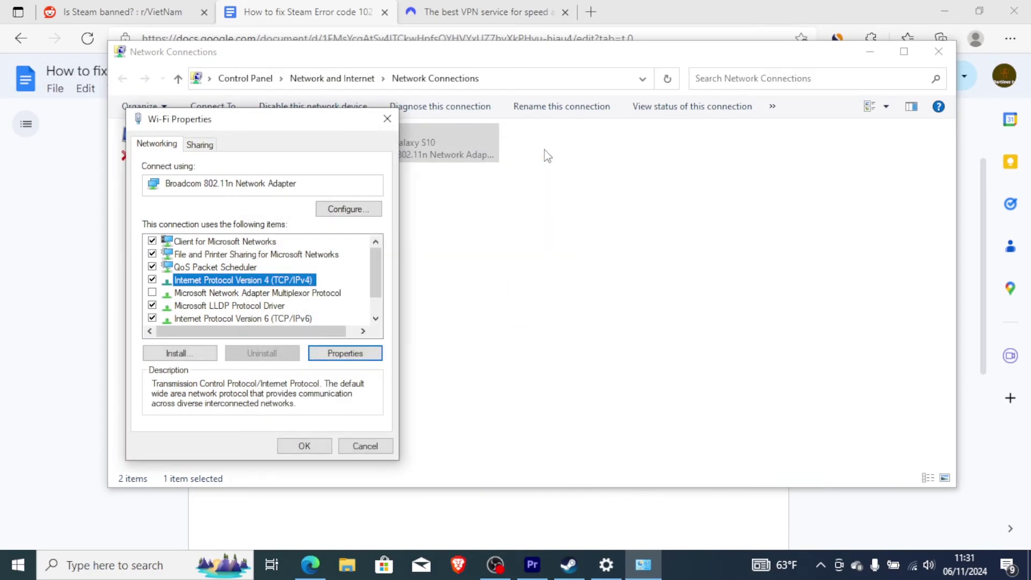
{"action": "left_click", "coordinate": [387, 118]}
{"action": "left_click", "coordinate": [935, 61]}
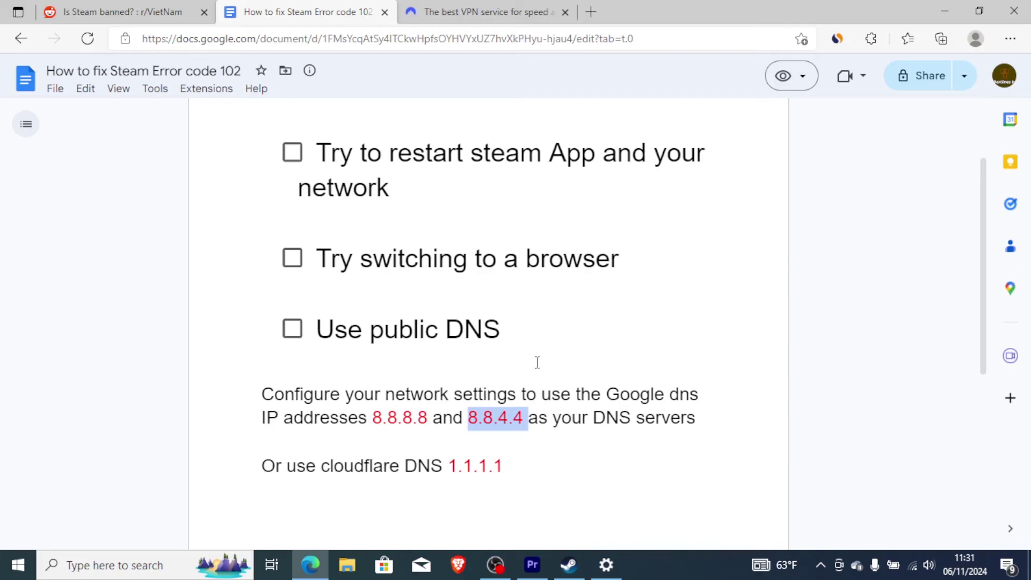
- Return to the Reddit post showing the Steam error code -102 screenshot
{"action": "left_click", "coordinate": [99, 7]}
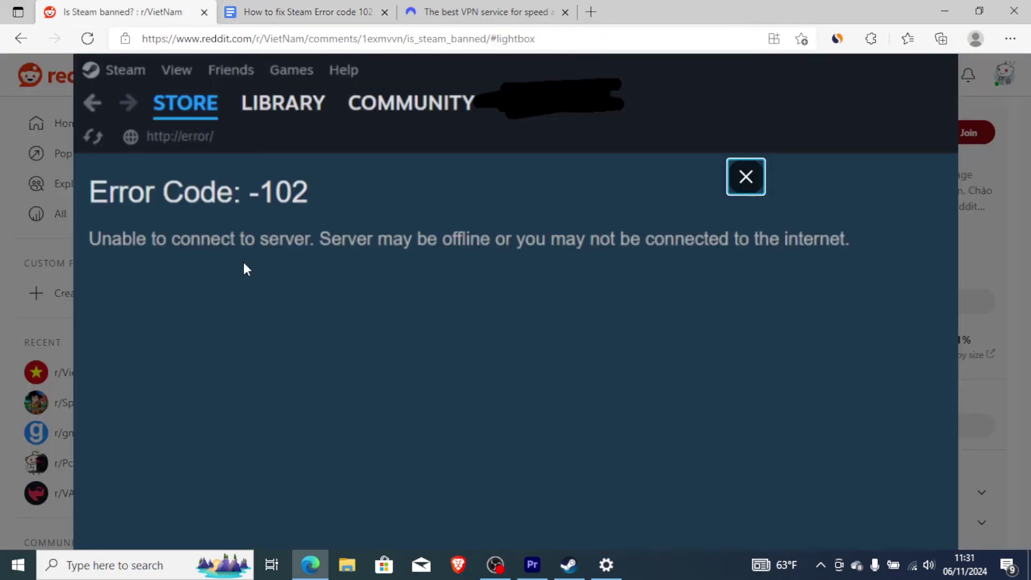
- Review the guide's suggestion to use a powerful VPN alongside the NordVPN site, and return to the Reddit error screenshot
{"action": "left_click", "coordinate": [301, 12]}
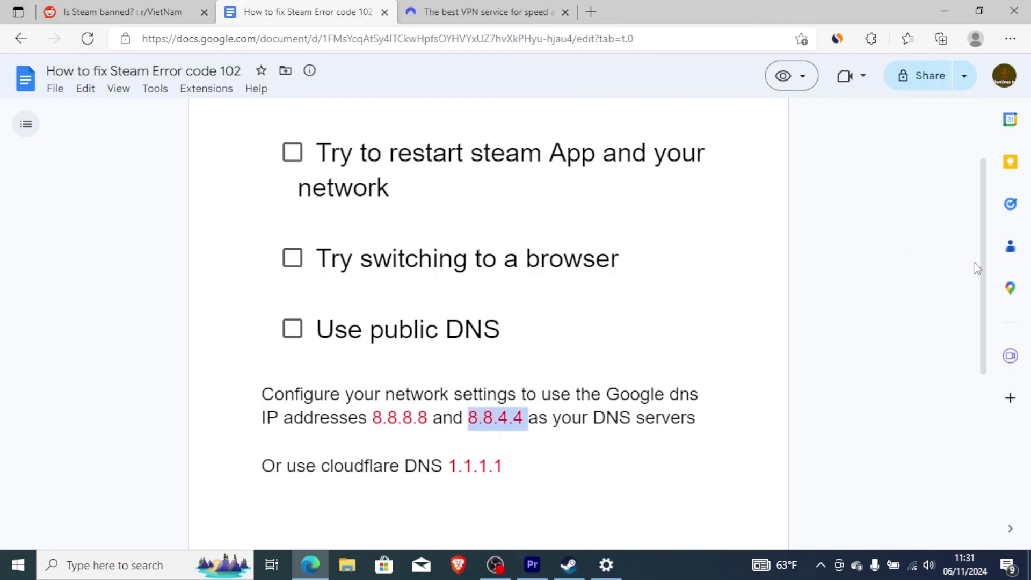
{"action": "left_click_drag", "start_coordinate": [982, 271], "coordinate": [979, 313]}
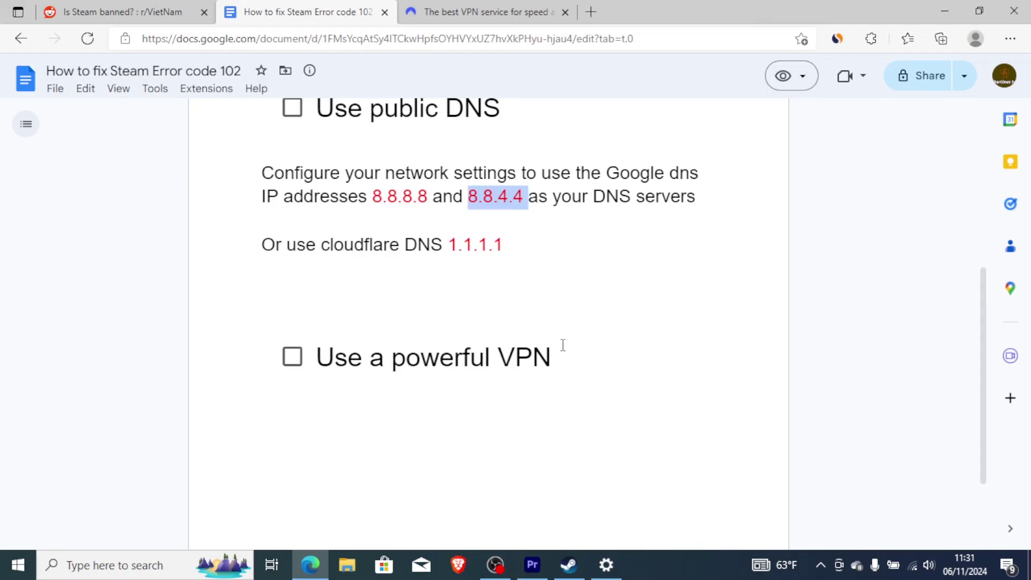
{"action": "left_click", "coordinate": [484, 11]}
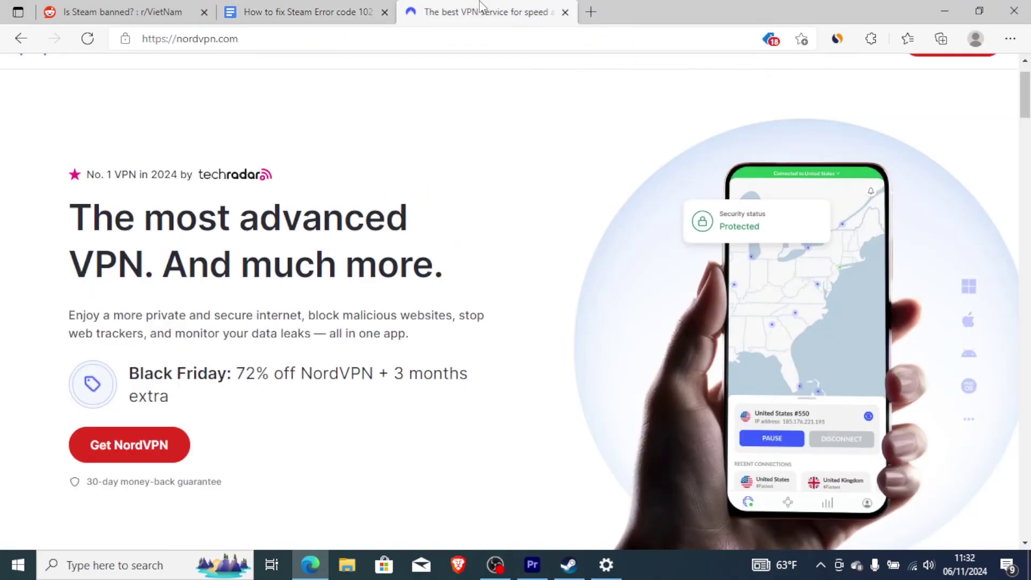
{"action": "left_click", "coordinate": [308, 6]}
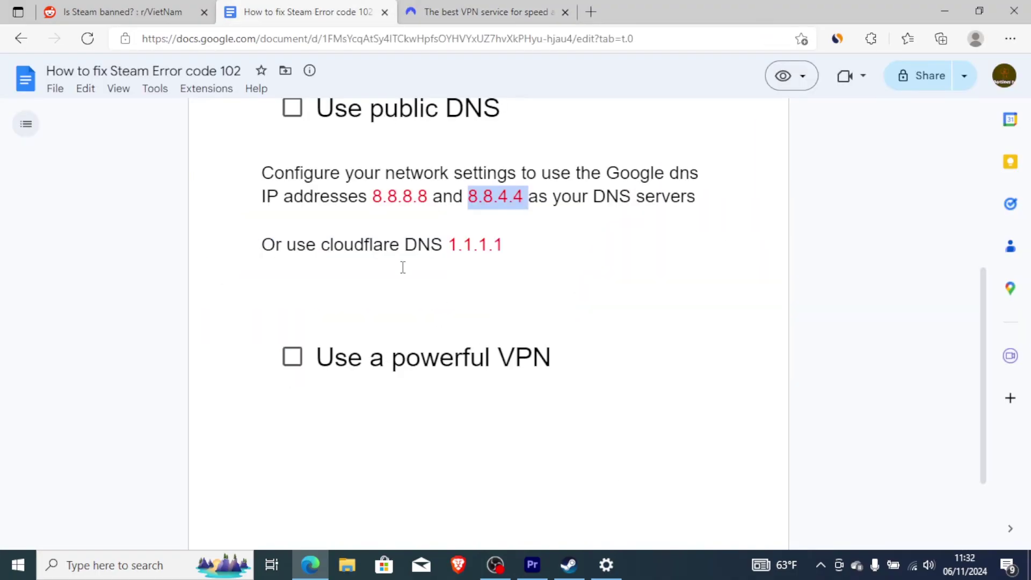
{"action": "left_click", "coordinate": [147, 3]}
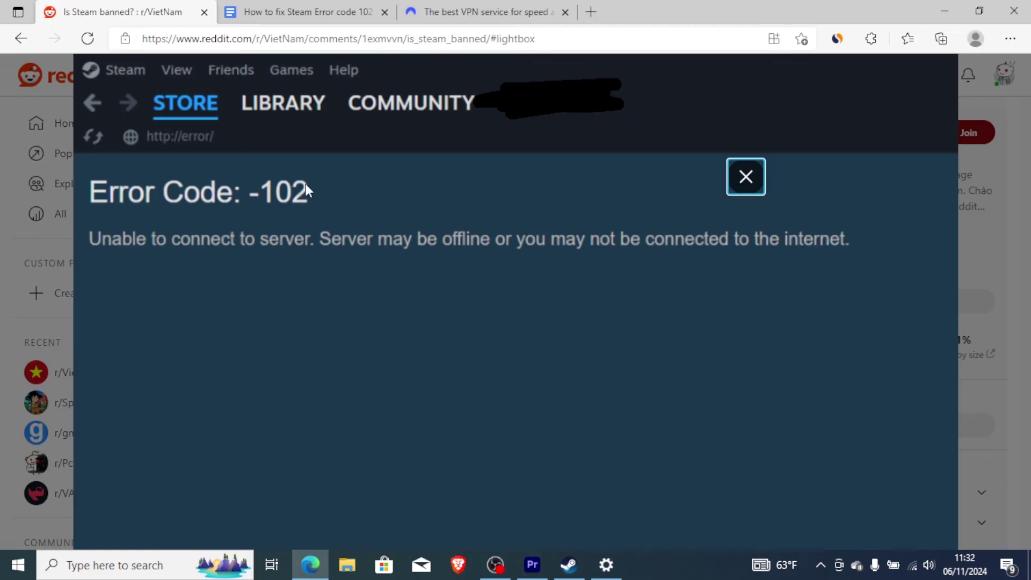
- Look over the introductory section and Black Friday offer on the NordVPN homepage
{"action": "left_click", "coordinate": [450, 8]}
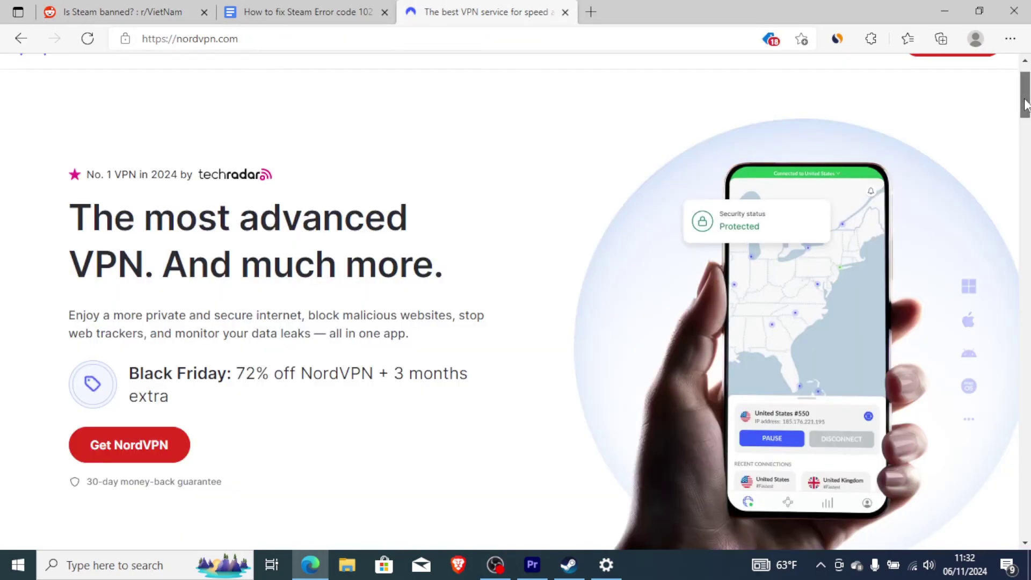
{"action": "mouse_move", "coordinate": [1025, 104]}
{"action": "left_mouse_down"}
{"action": "mouse_move", "coordinate": [1025, 535]}
{"action": "mouse_move", "coordinate": [1014, 97]}
{"action": "left_mouse_up"}
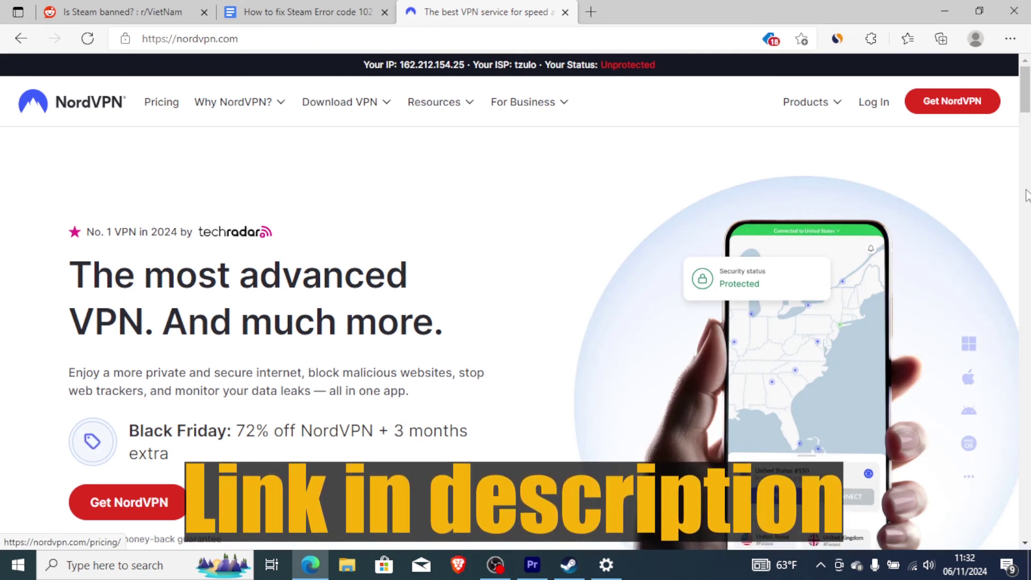
{"action": "scroll", "coordinate": [361, 455], "scroll_direction": "down", "scroll_amount": 3}
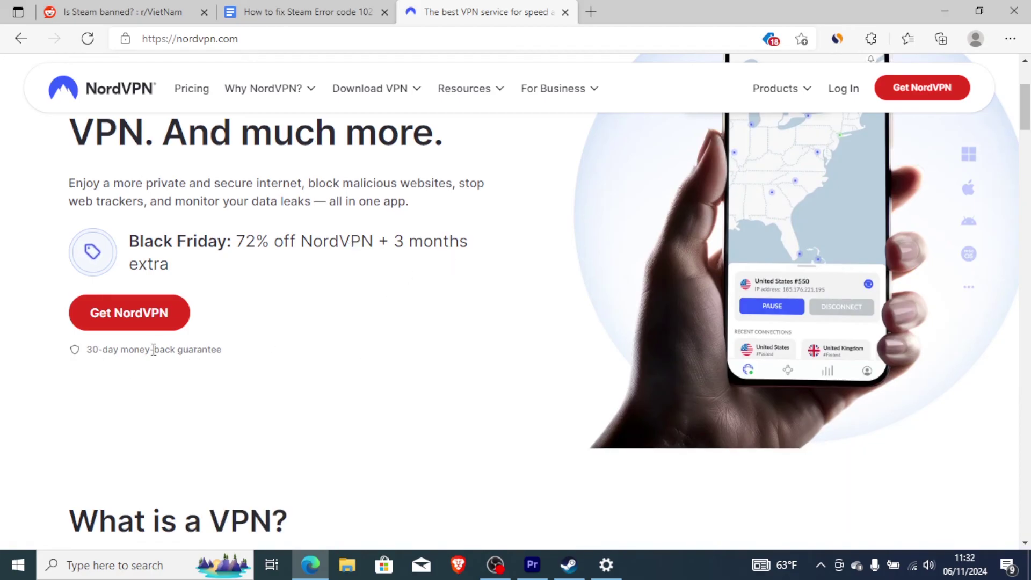
{"action": "scroll", "coordinate": [515, 300], "scroll_direction": "up", "scroll_amount": 1}
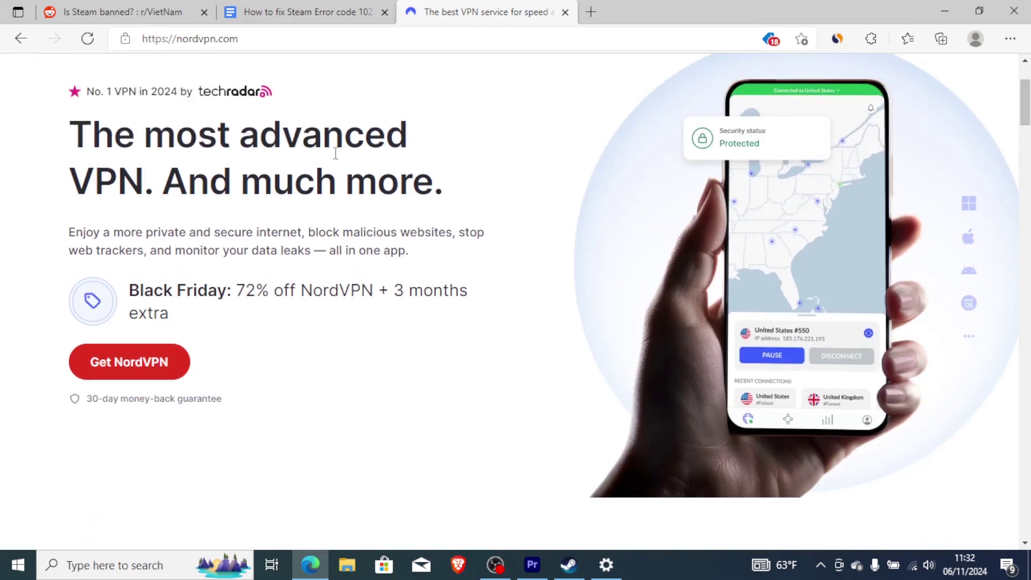
- Review the Steam error code 102 guide back to its title and first fixes, and return to the Reddit error post
{"action": "left_click", "coordinate": [303, 8]}
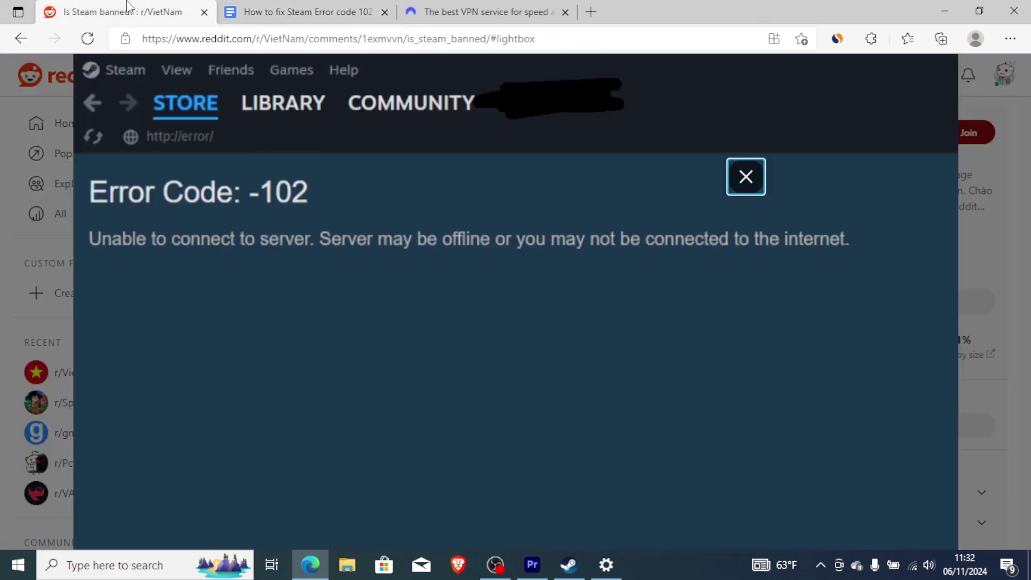
{"action": "left_click", "coordinate": [130, 8]}
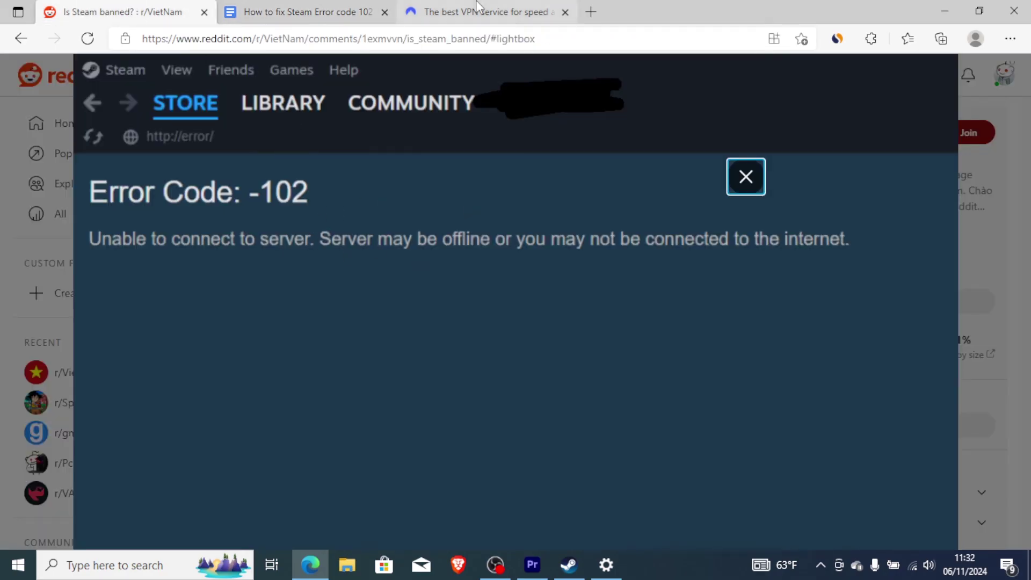
{"action": "left_click", "coordinate": [475, 11]}
{"action": "left_click", "coordinate": [299, 7]}
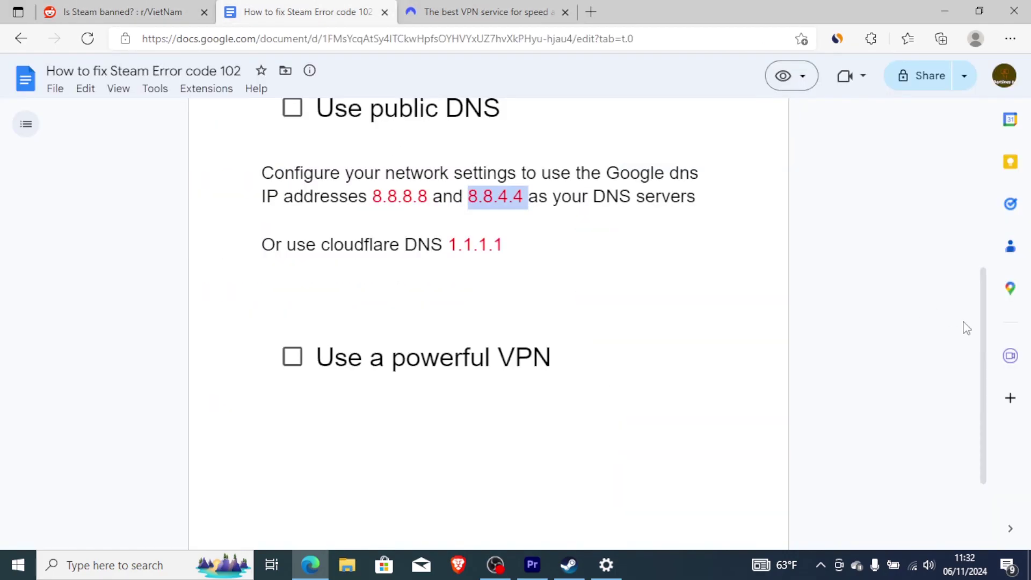
{"action": "left_click_drag", "start_coordinate": [985, 340], "coordinate": [972, 194]}
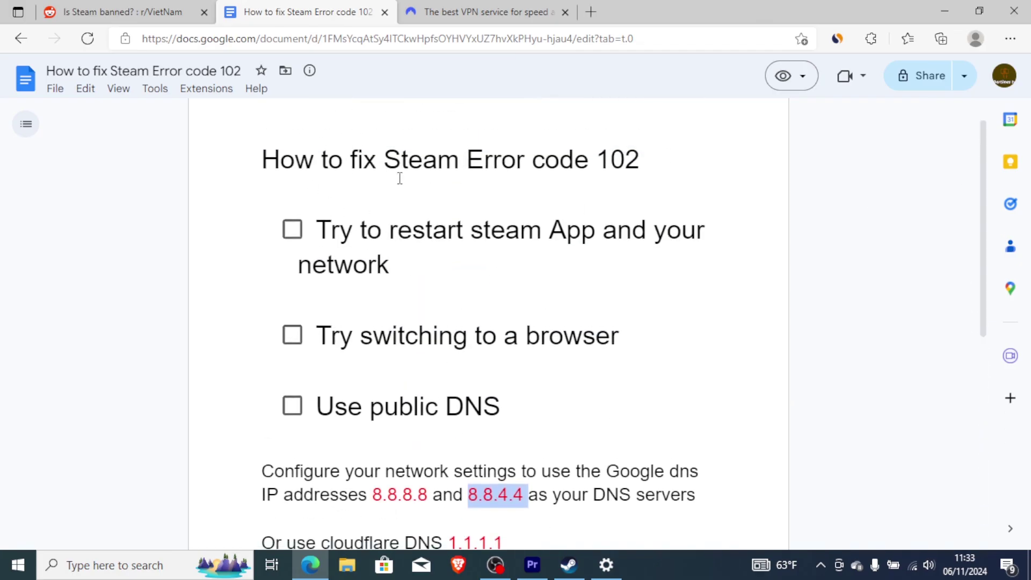
{"action": "left_click", "coordinate": [51, 6]}
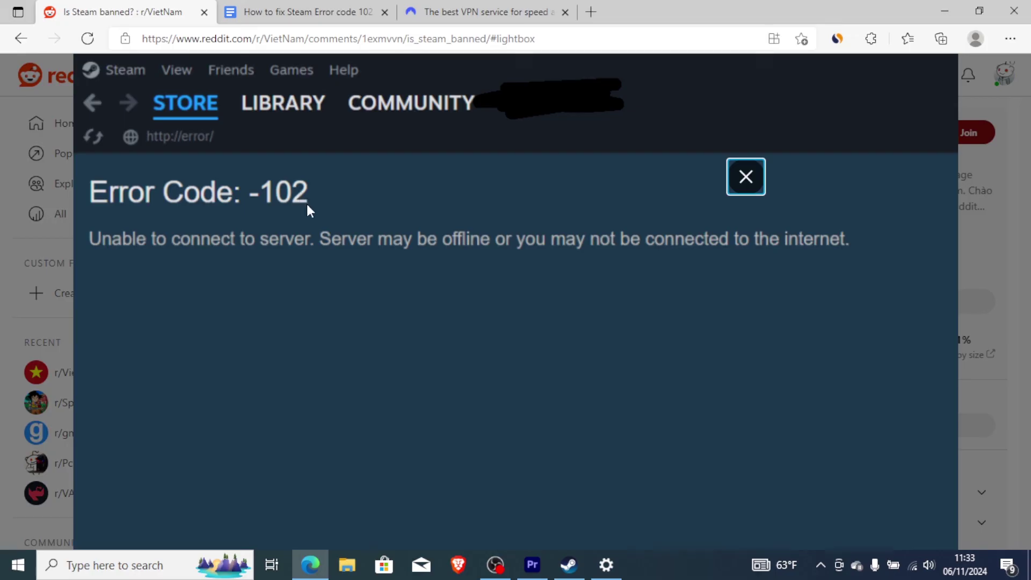